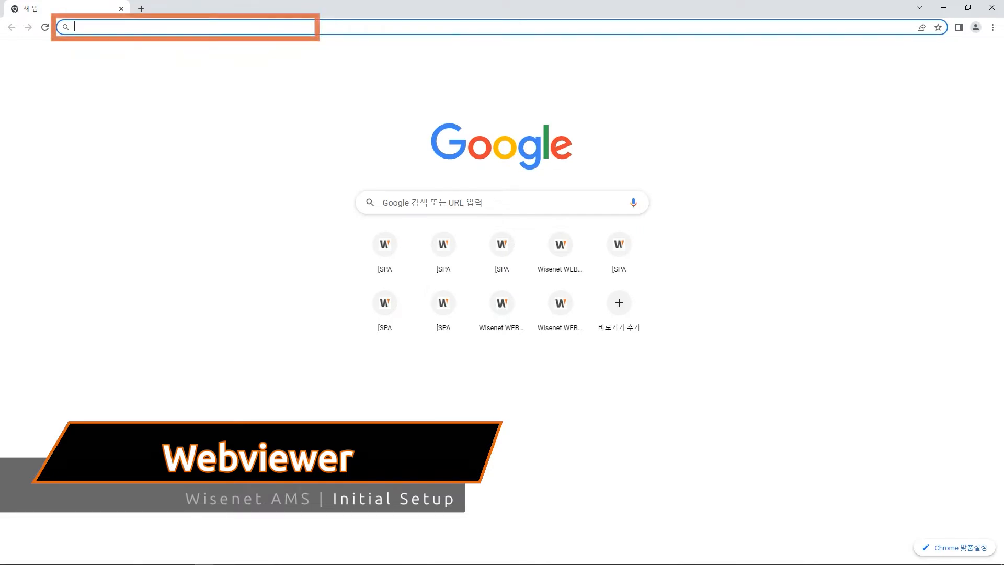
# Open the speaker's setting page at 192.168.1.99 and dismiss the system initialization notice.
pyautogui.write('192.168.1.99')
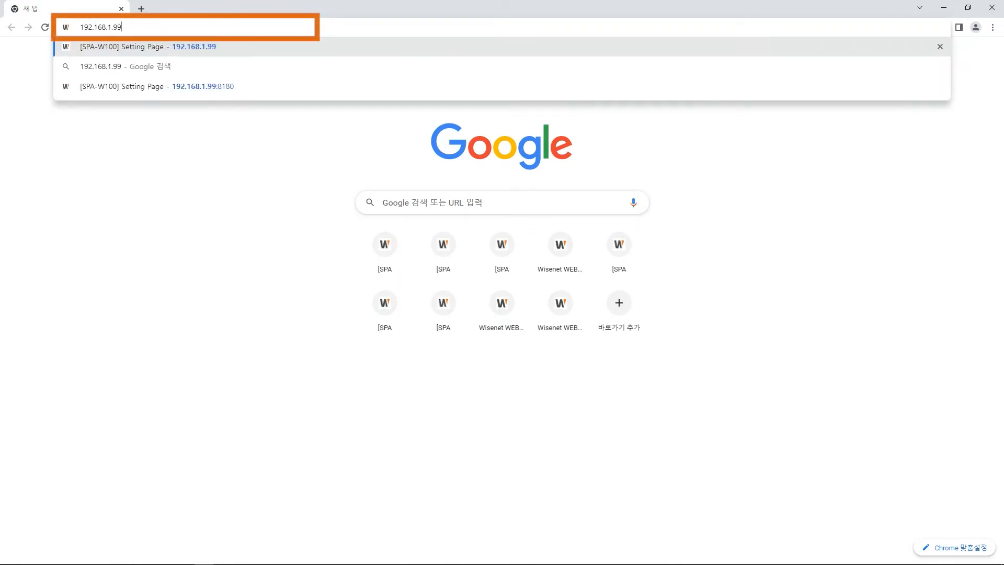
pyautogui.press('Return')
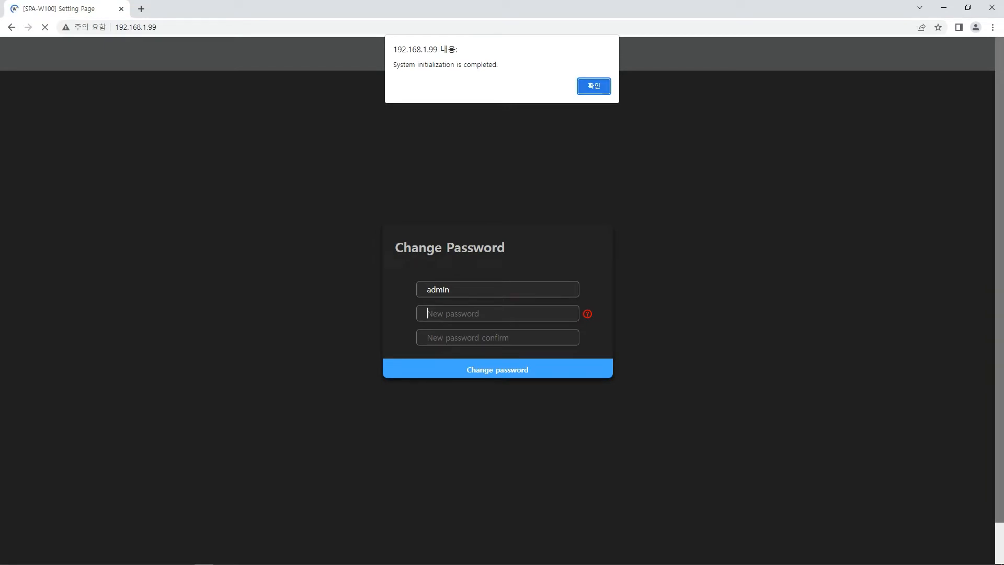
pyautogui.press('Return')
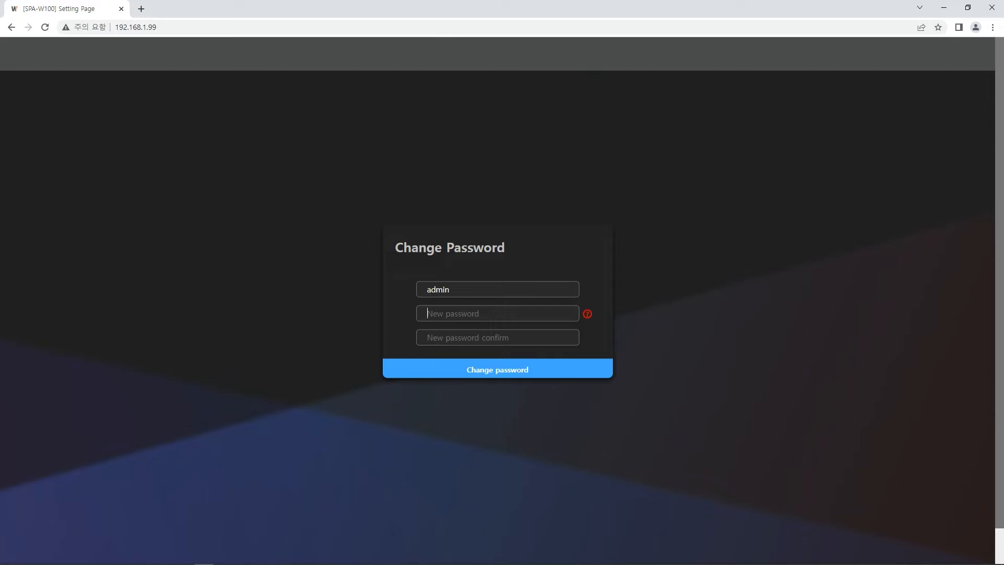
# Set a new password for the admin account, enter it again as confirmation, and submit the change.
pyautogui.write('••••••••••')
pyautogui.press('Tab')
pyautogui.write('••••••••••')
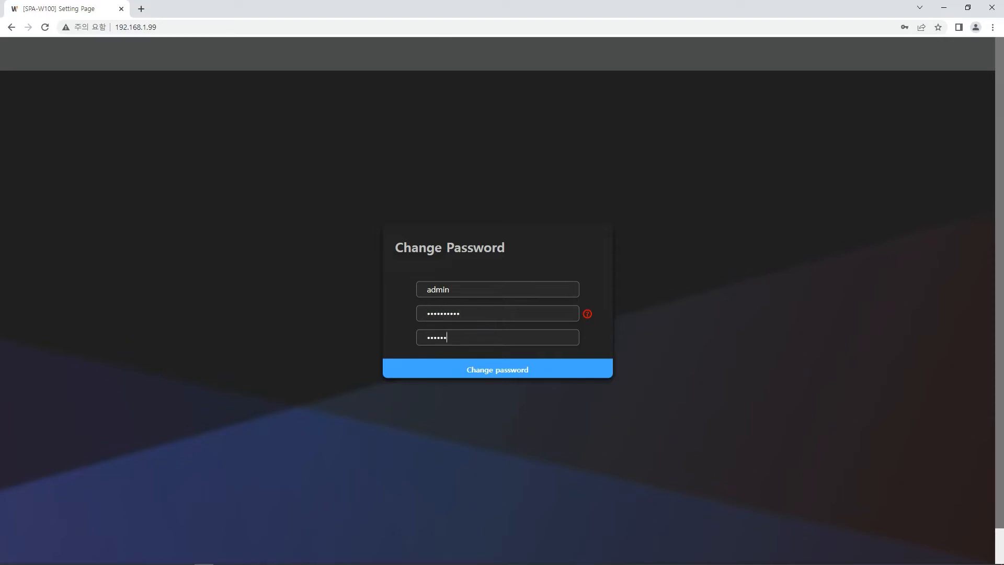
pyautogui.press('Return')
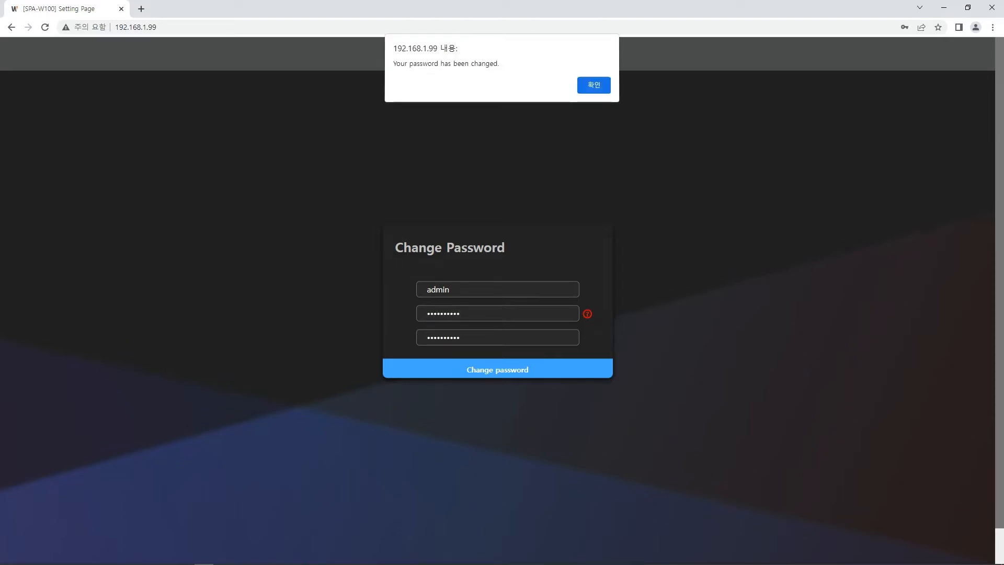
pyautogui.press('Return')
# Log in to the setting page with the ID admin and the account password.
pyautogui.write('admin')
pyautogui.press('Tab')
pyautogui.write('••••••••••')
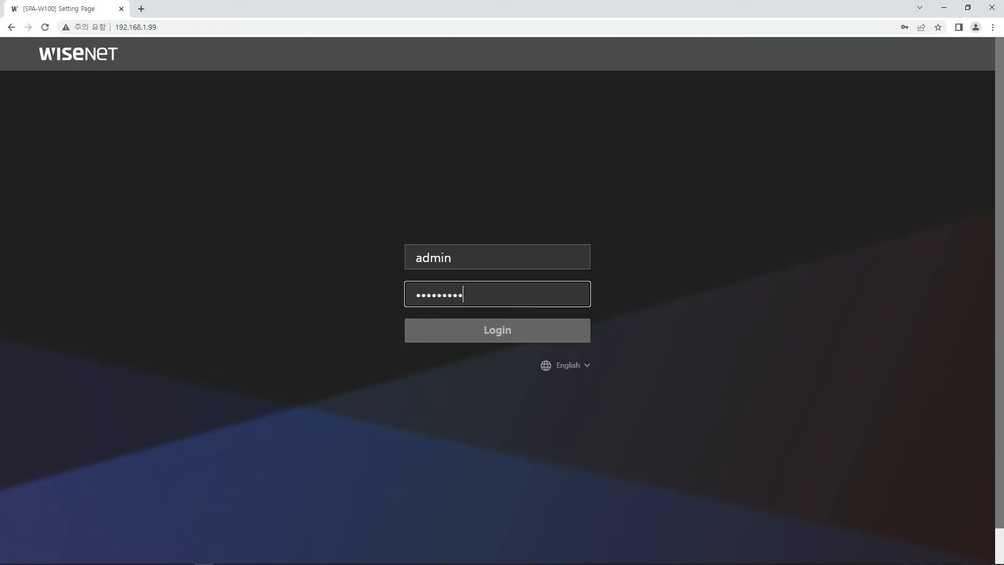
pyautogui.press('Tab')
pyautogui.press('Return')
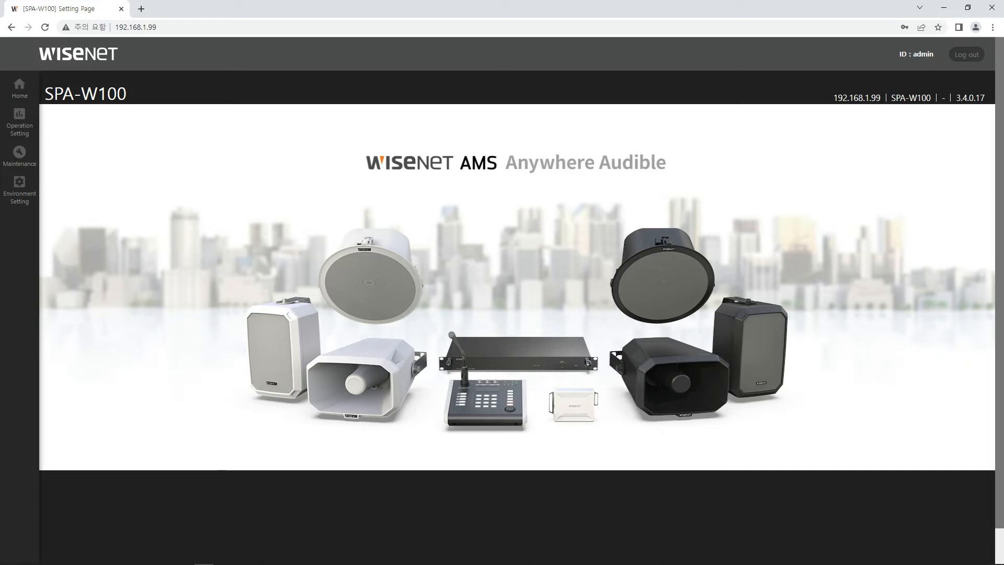
# Set the device's IP address to 192.168.1.76 in the network settings and apply it, accepting the reboot.
pyautogui.moveTo(19, 191)
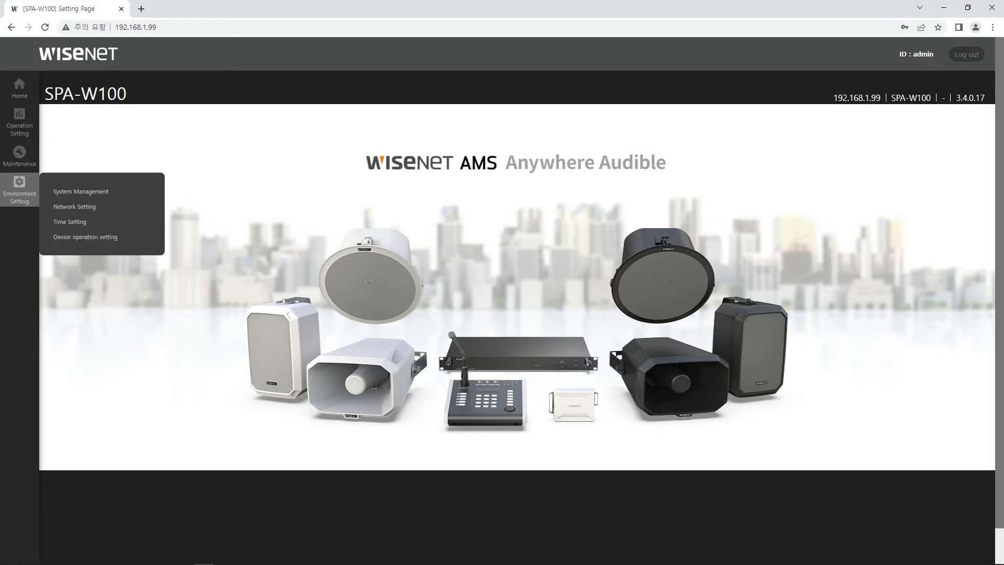
pyautogui.click(74, 207)
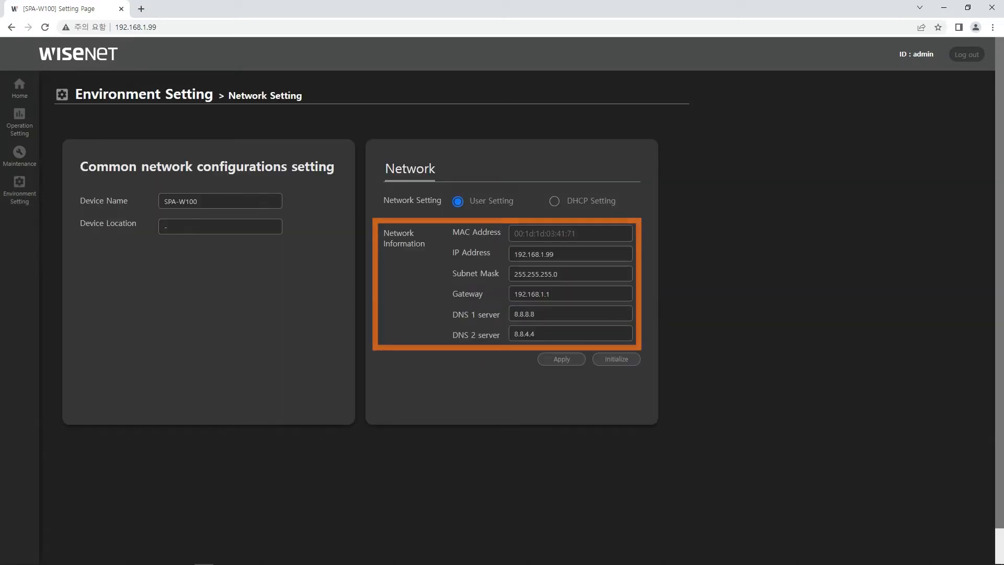
pyautogui.click(554, 254)
pyautogui.press('BackSpace')
pyautogui.press('BackSpace')
pyautogui.write('76')
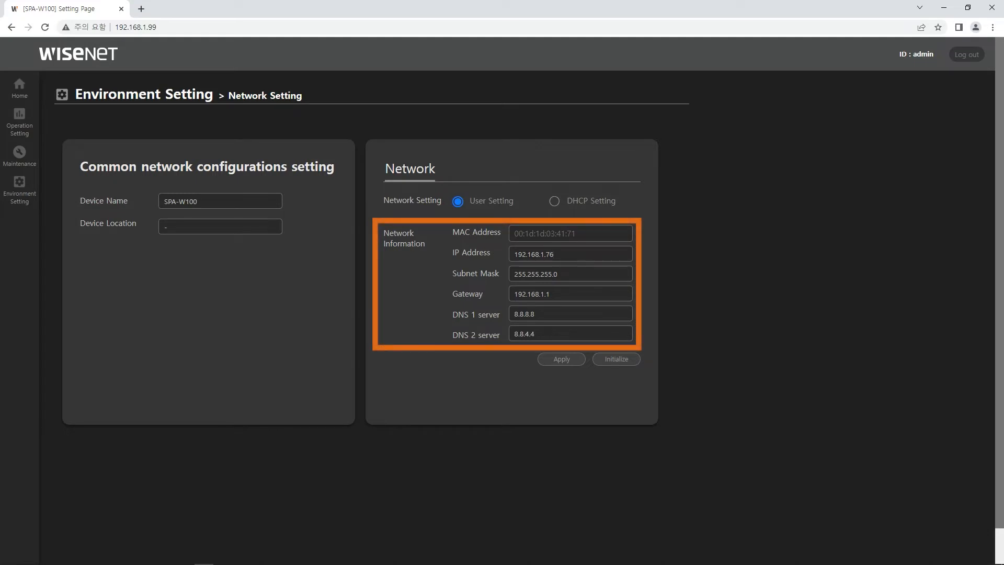
pyautogui.click(561, 359)
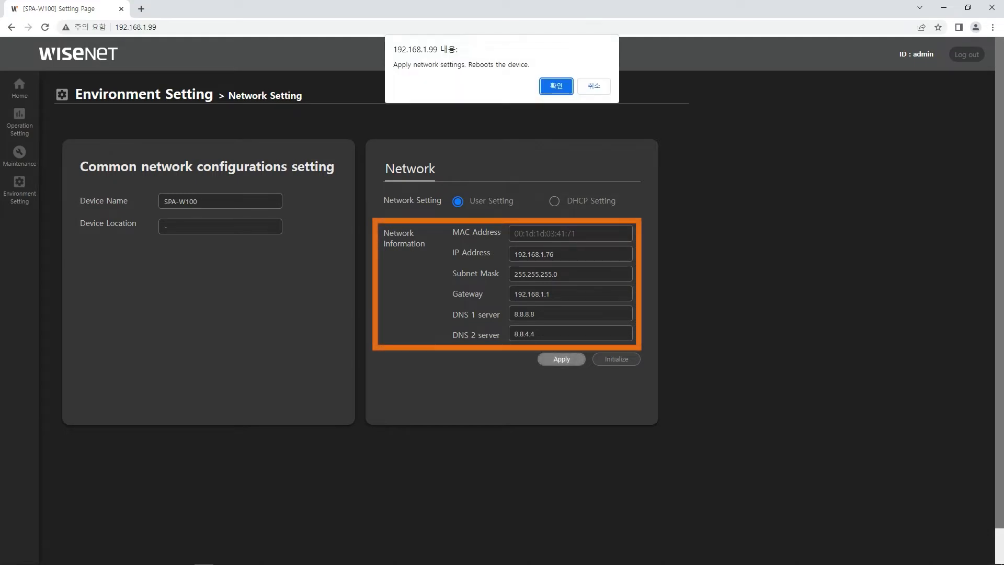
pyautogui.press('Return')
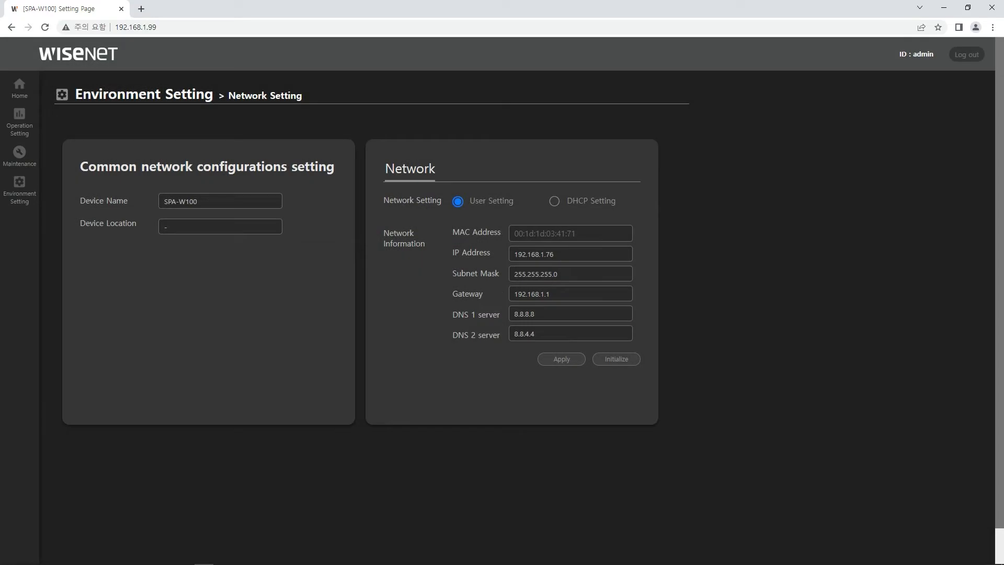
# Load the device's setting page at its new address, 192.168.1.76.
pyautogui.click(177, 27)
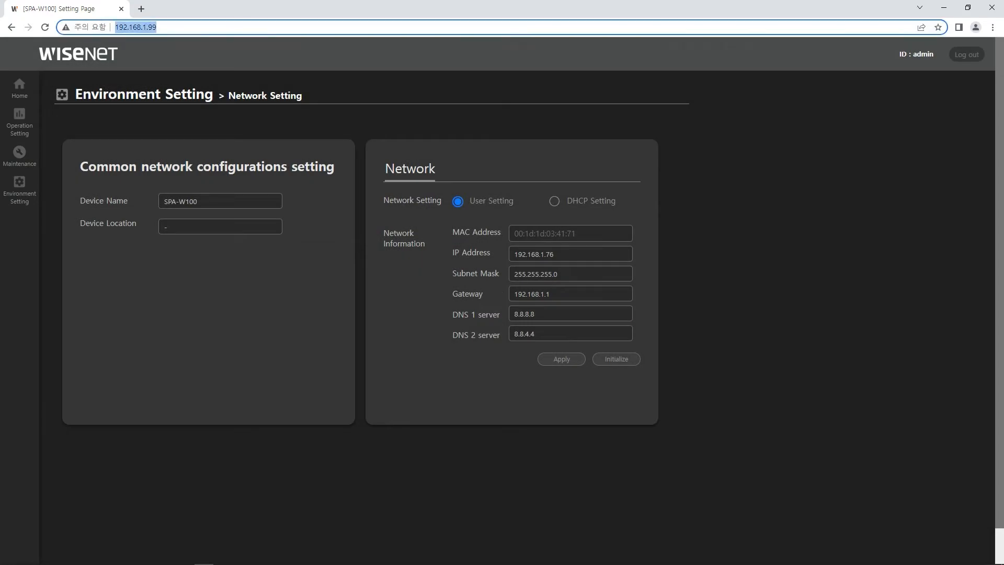
pyautogui.click(177, 28)
pyautogui.press('BackSpace')
pyautogui.press('BackSpace')
pyautogui.write('76')
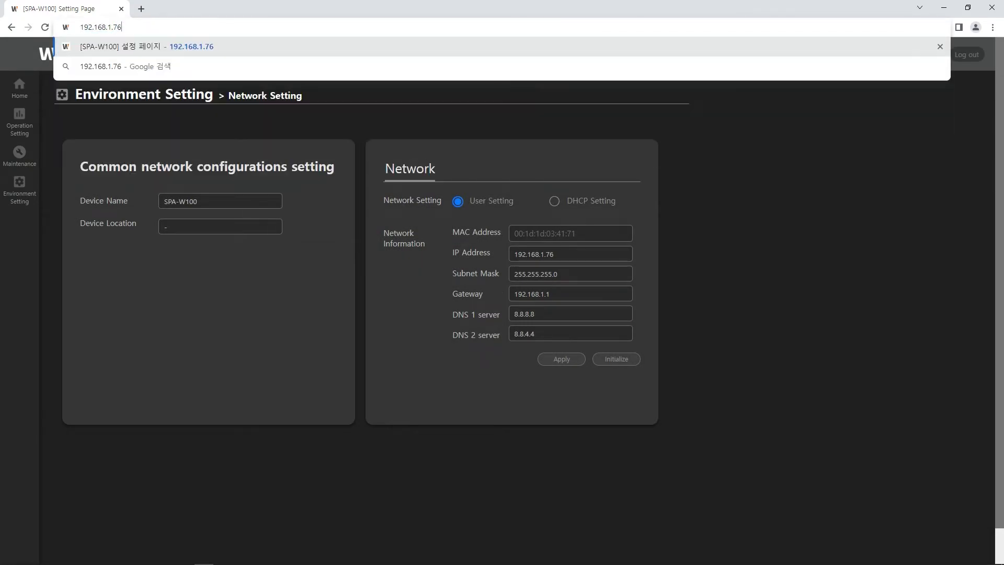
pyautogui.press('Return')
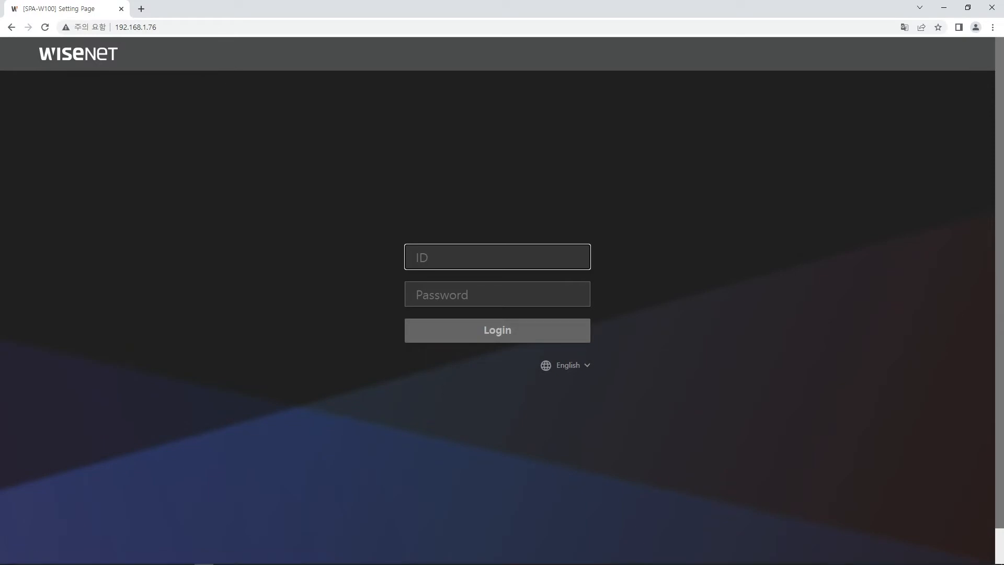
# Log in at the new address with the ID admin and the account password.
pyautogui.write('admin')
pyautogui.press('Tab')
pyautogui.write('•••••••••')
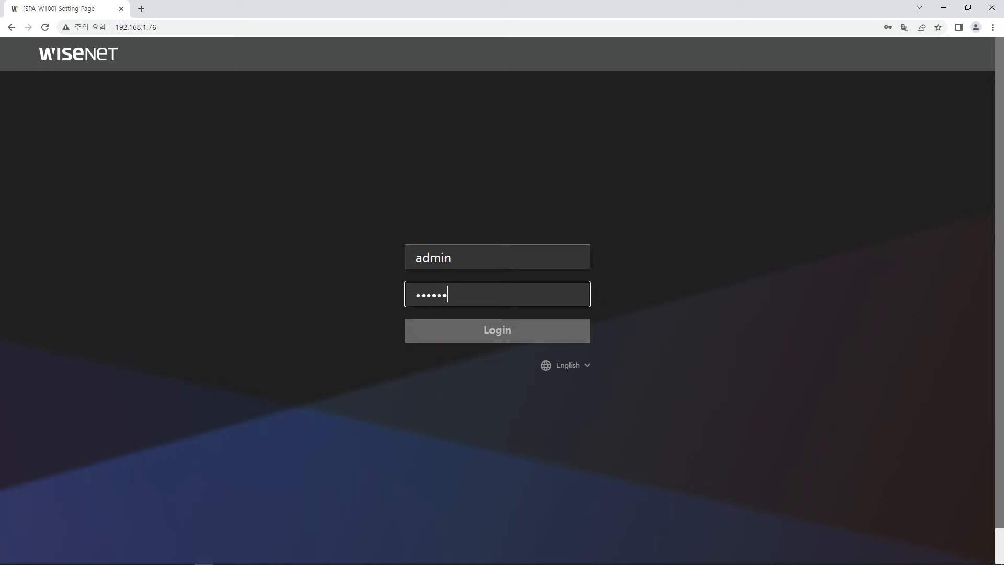
pyautogui.write('•')
pyautogui.press('Tab')
pyautogui.press('Return')
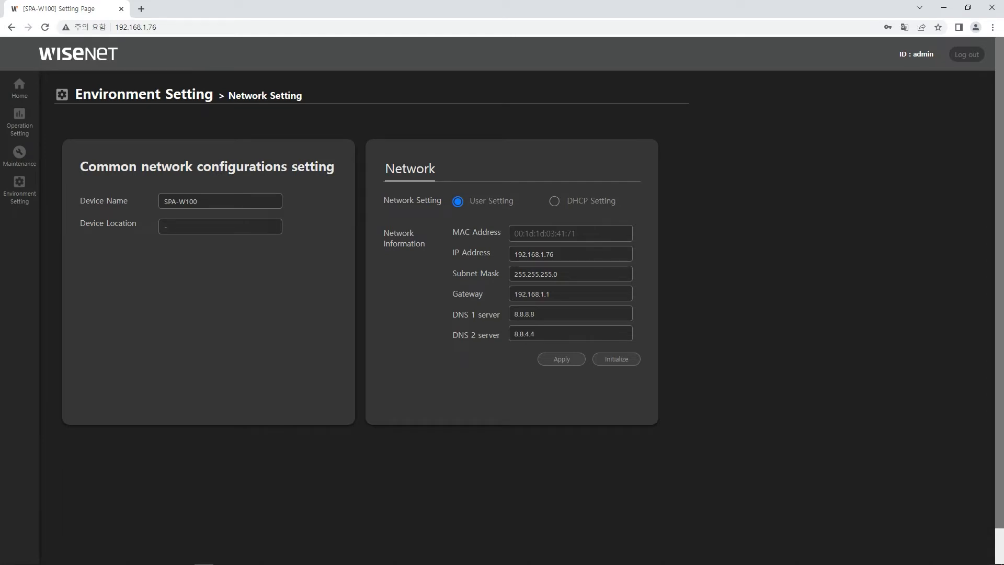
# Open the device operation settings and examine the Power Mode options.
pyautogui.click(19, 189)
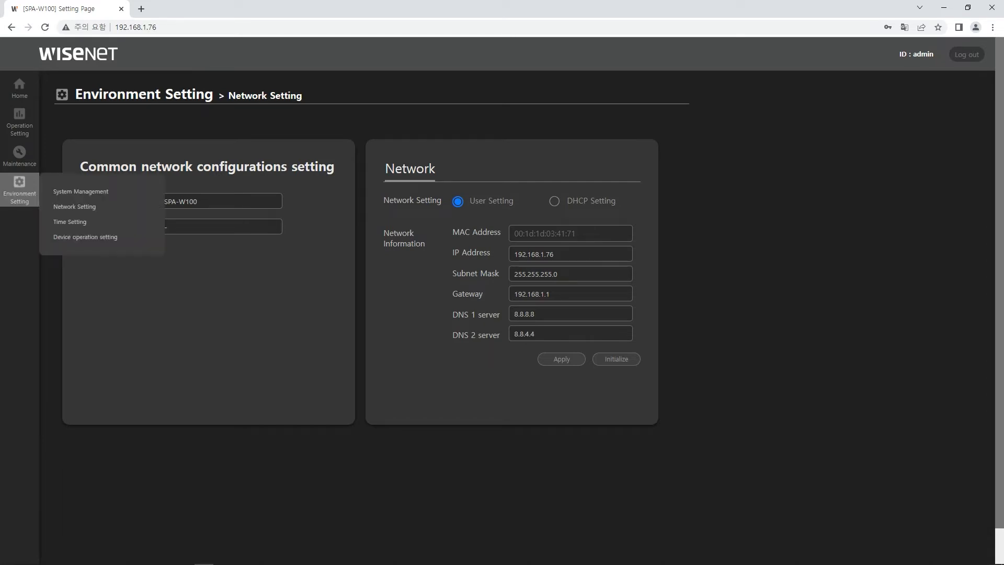
pyautogui.click(86, 237)
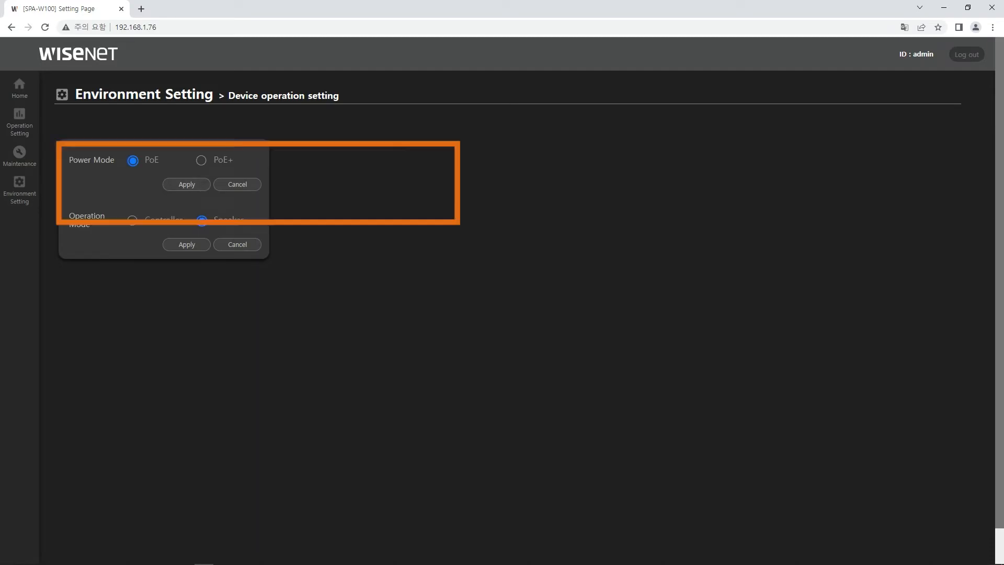
pyautogui.click(201, 161)
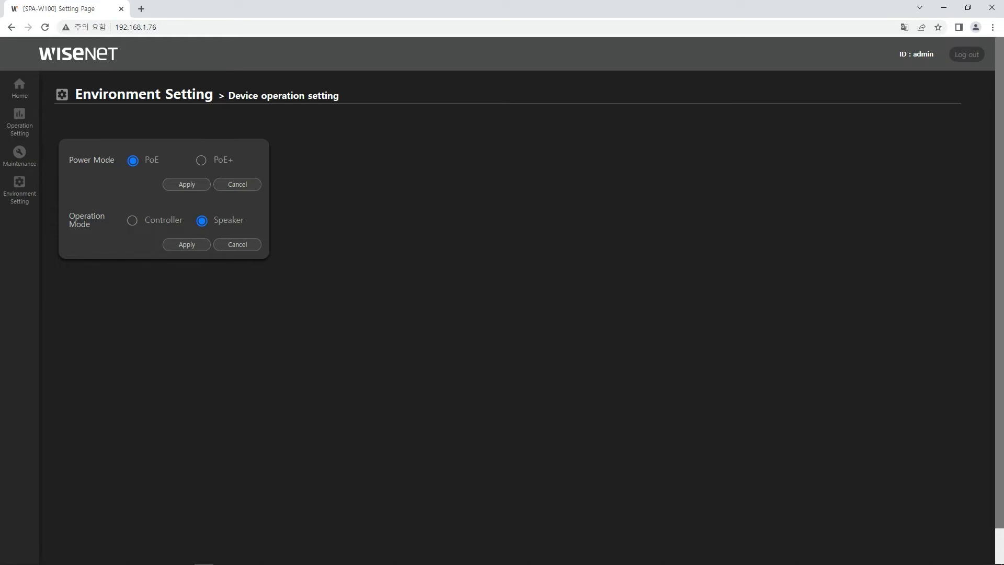
# In the time settings, keep the (GMT+09:00) Seoul time zone, switch to Manual Setting, and return to the home page.
pyautogui.click(19, 190)
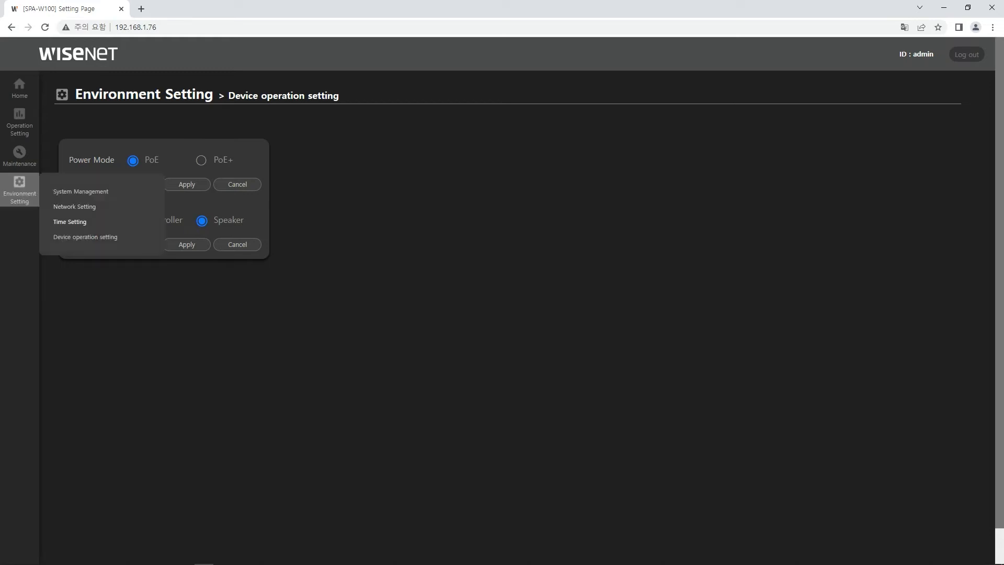
pyautogui.click(69, 221)
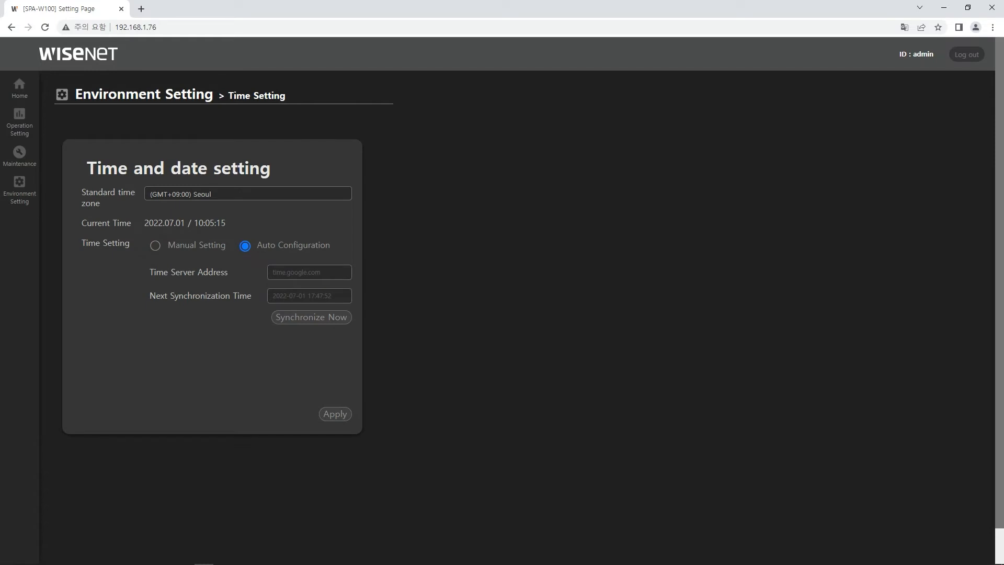
pyautogui.click(248, 193)
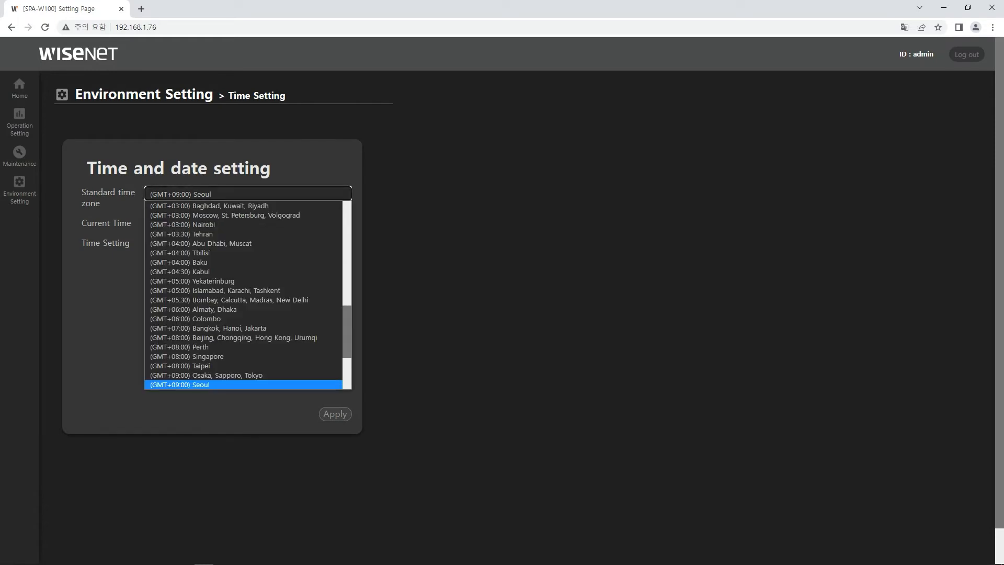
pyautogui.click(247, 194)
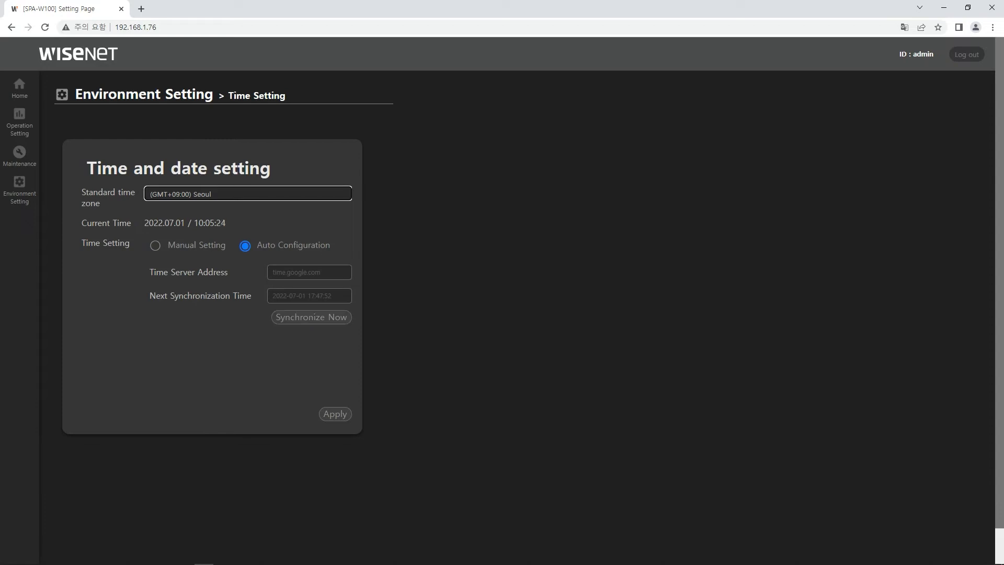
pyautogui.click(156, 245)
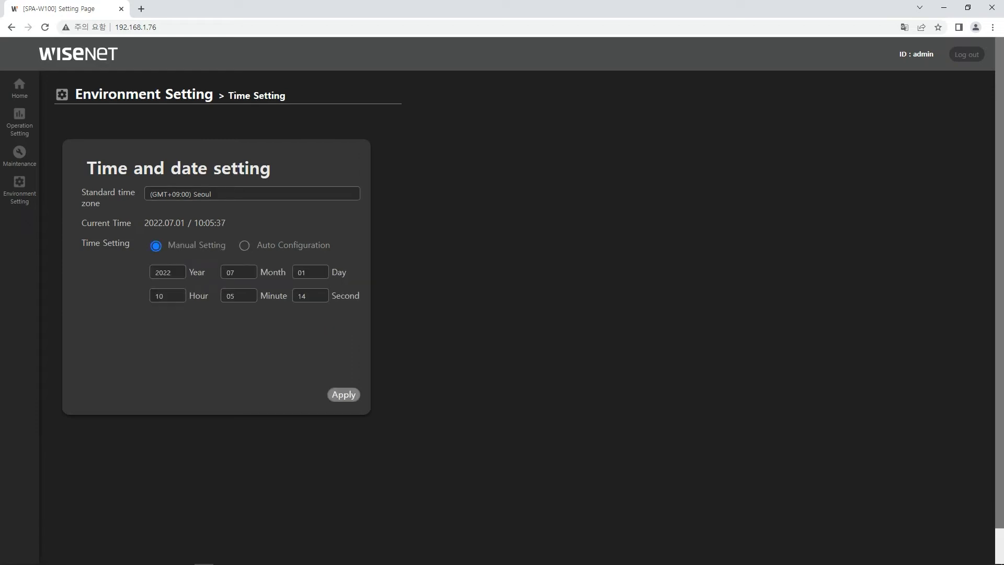
pyautogui.click(20, 89)
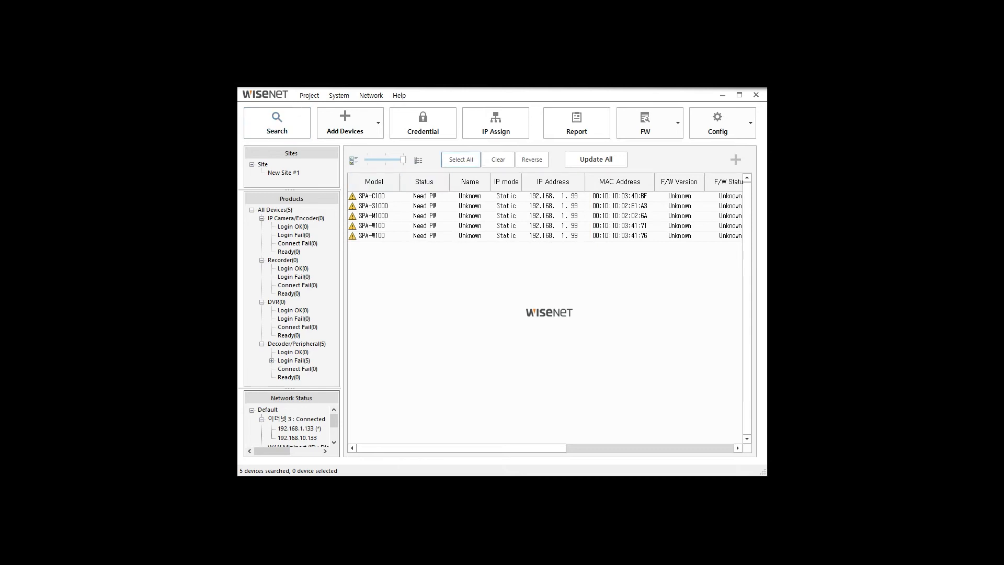
# Switch to the Wisenet device management tool, select all found devices, and apply a confirmed initial password to them.
pyautogui.click(460, 160)
pyautogui.click(423, 123)
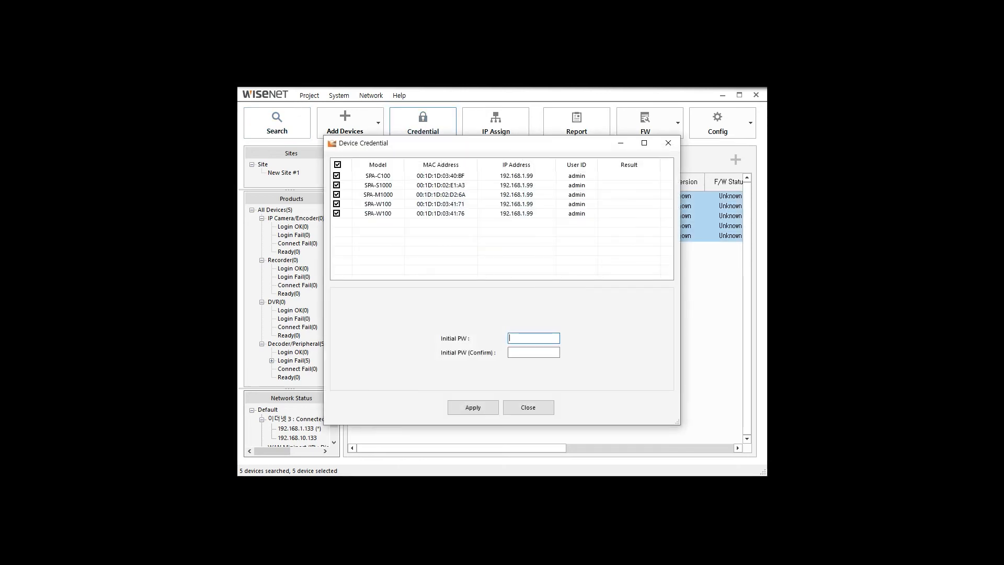
pyautogui.write('********')
pyautogui.press('Tab')
pyautogui.write('********')
pyautogui.press('Return')
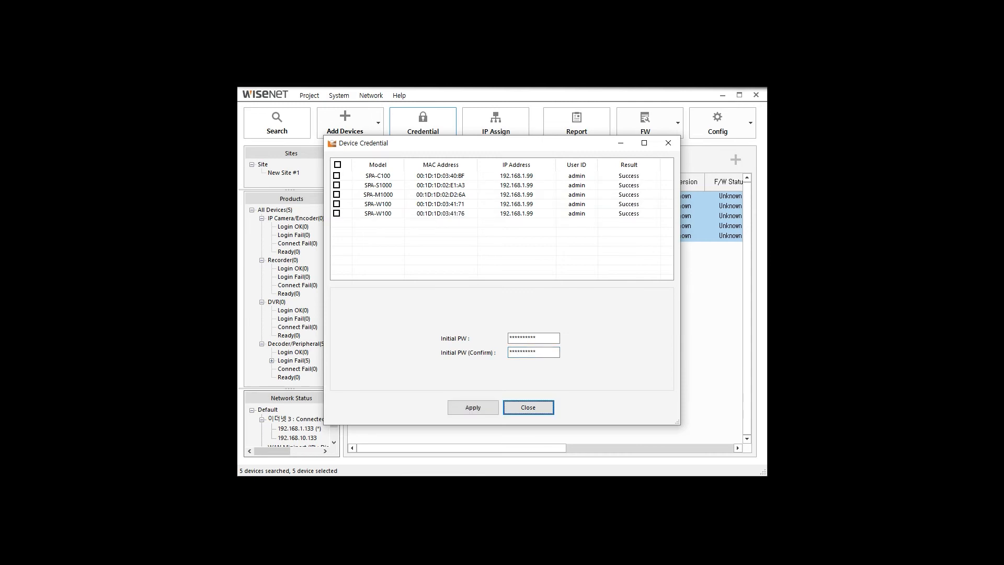
pyautogui.press('Return')
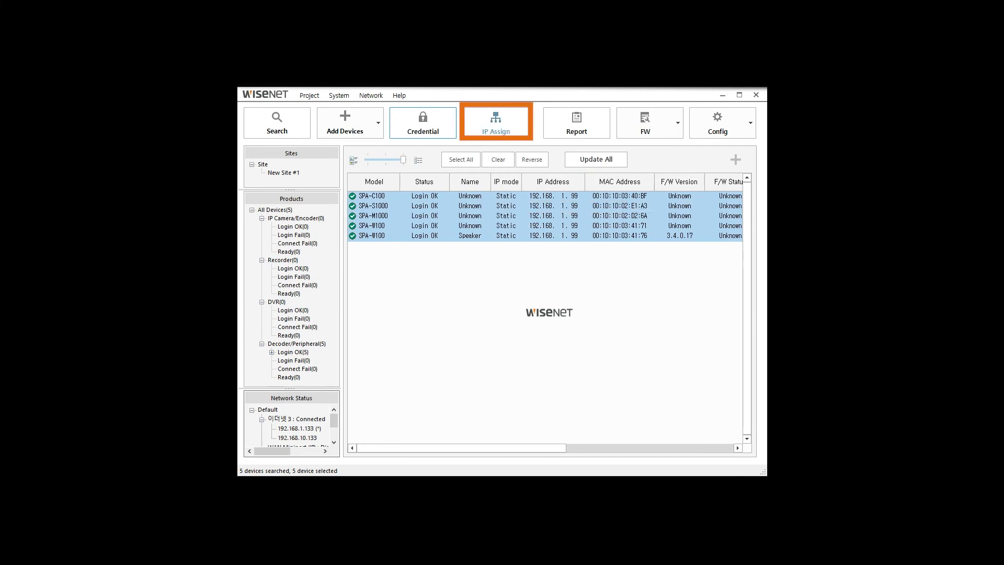
# Set the selected devices to use assigned IP addresses, with the range starting at 192.168.1.72.
pyautogui.click(496, 123)
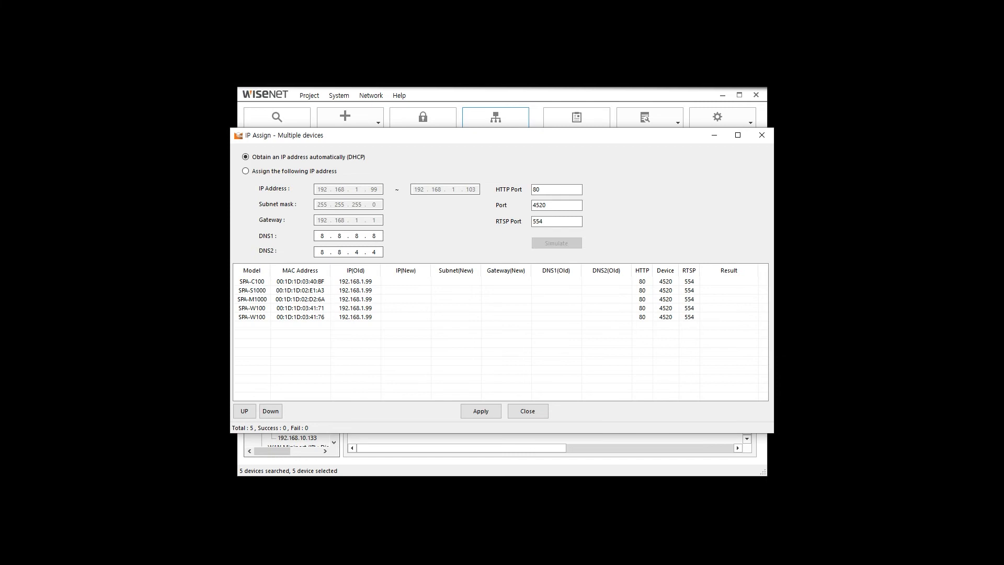
pyautogui.click(246, 171)
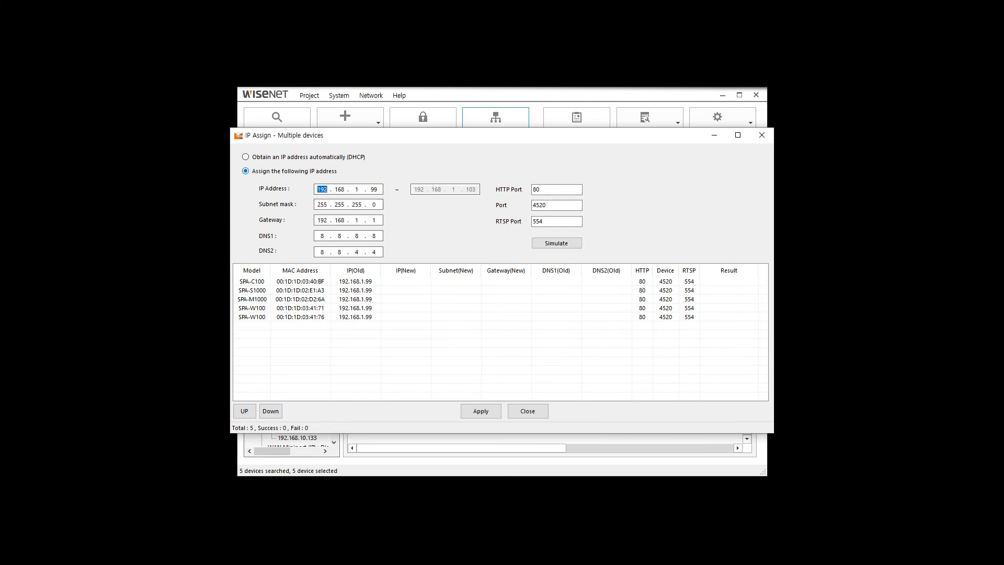
pyautogui.doubleClick(374, 189)
pyautogui.write('72')
# Reorder the device list by moving SPA-S1000 to first place and the last SPA-W100 up to third.
pyautogui.click(252, 290)
pyautogui.click(244, 411)
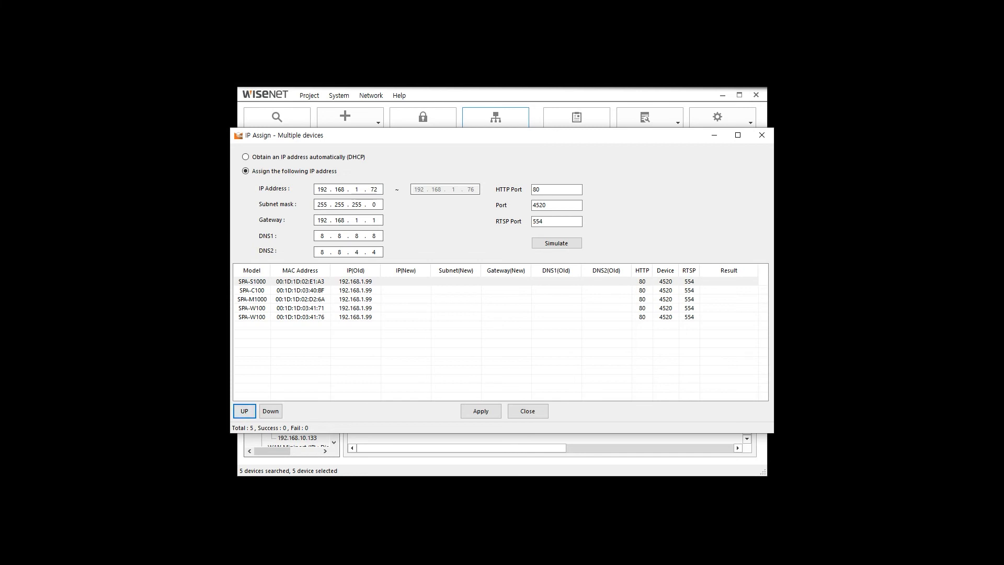
pyautogui.click(252, 316)
pyautogui.click(245, 411)
pyautogui.click(244, 411)
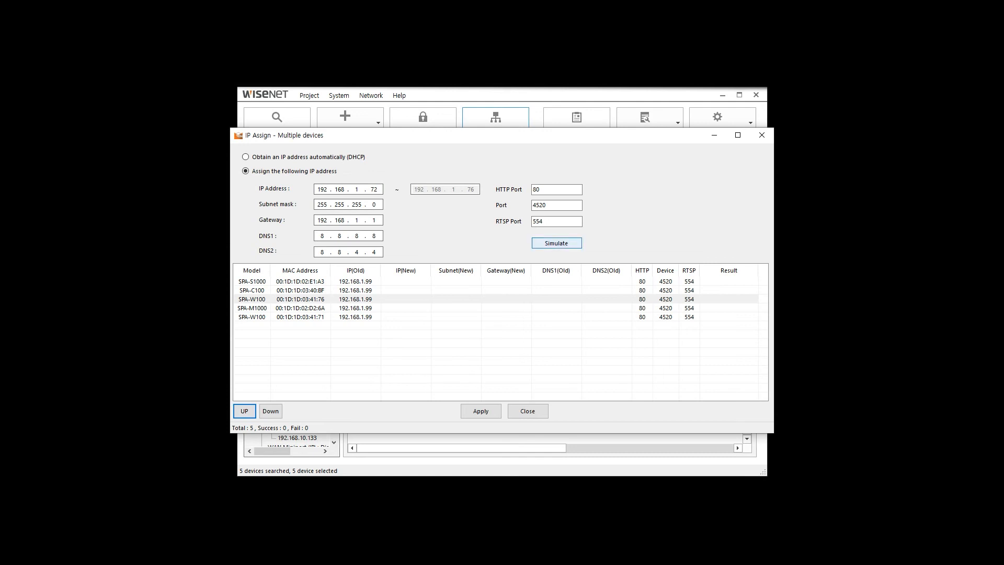
# Simulate the new IP assignment, apply it to all listed devices, and close the assignment dialog.
pyautogui.click(557, 244)
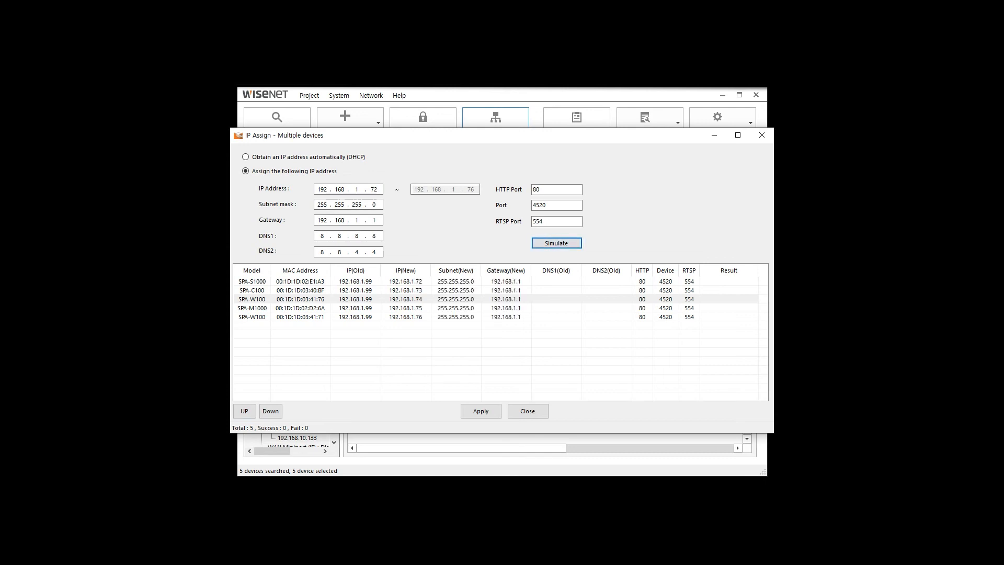
pyautogui.click(480, 411)
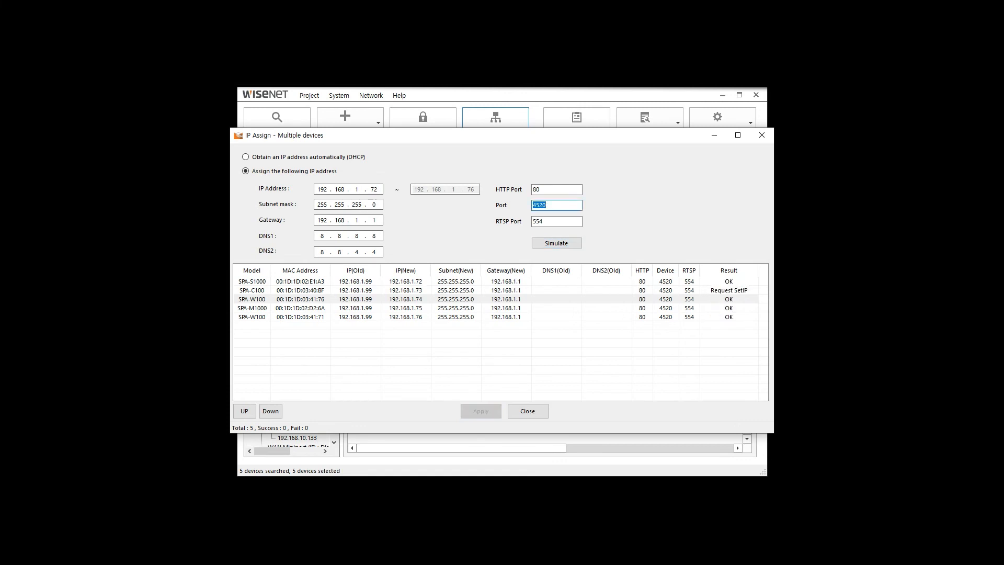
pyautogui.click(527, 411)
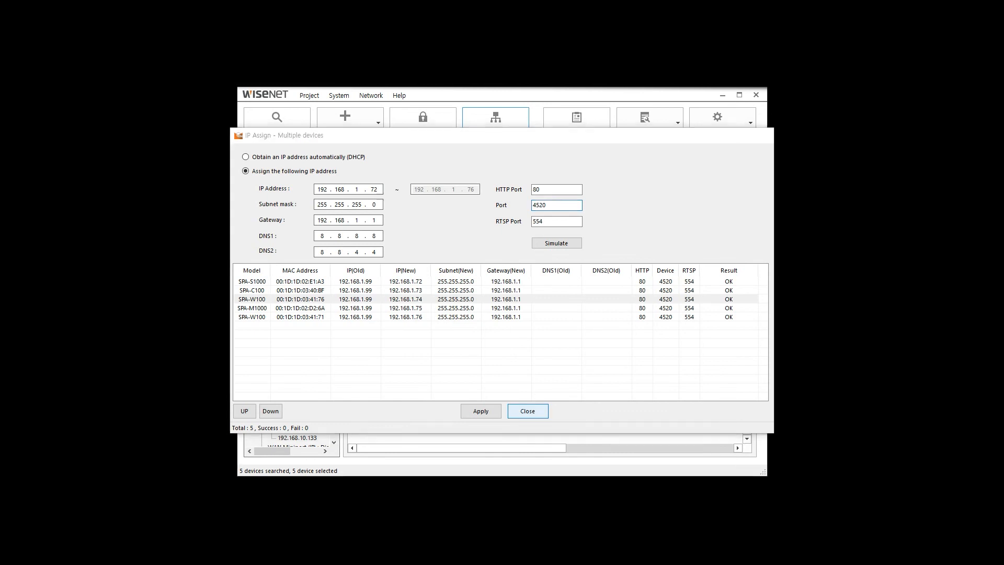